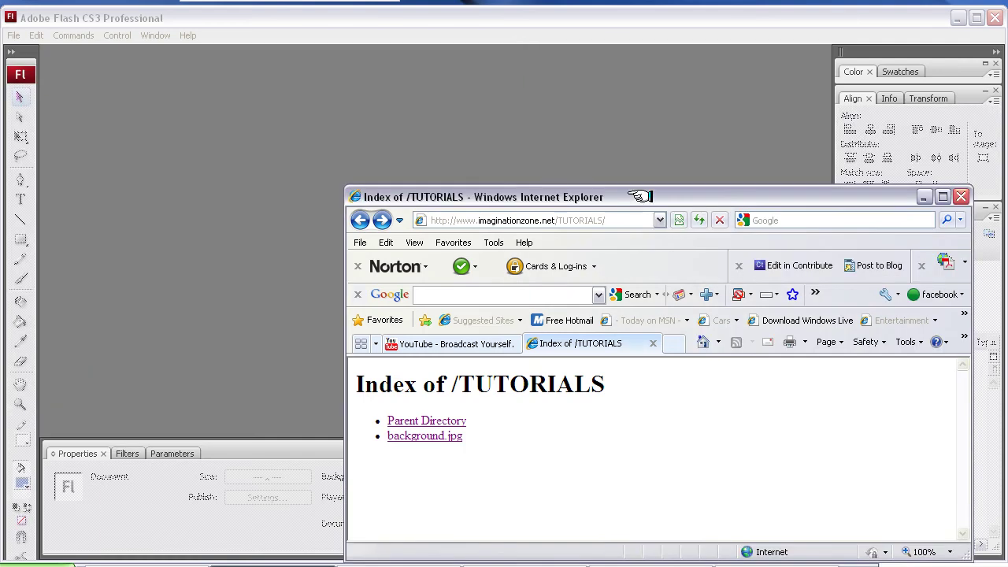
Step: Drag the Internet Explorer TUTORIALS window up and to the left over Flash
{"action": "left_click_drag", "start_coordinate": [621, 193], "coordinate": [463, 164]}
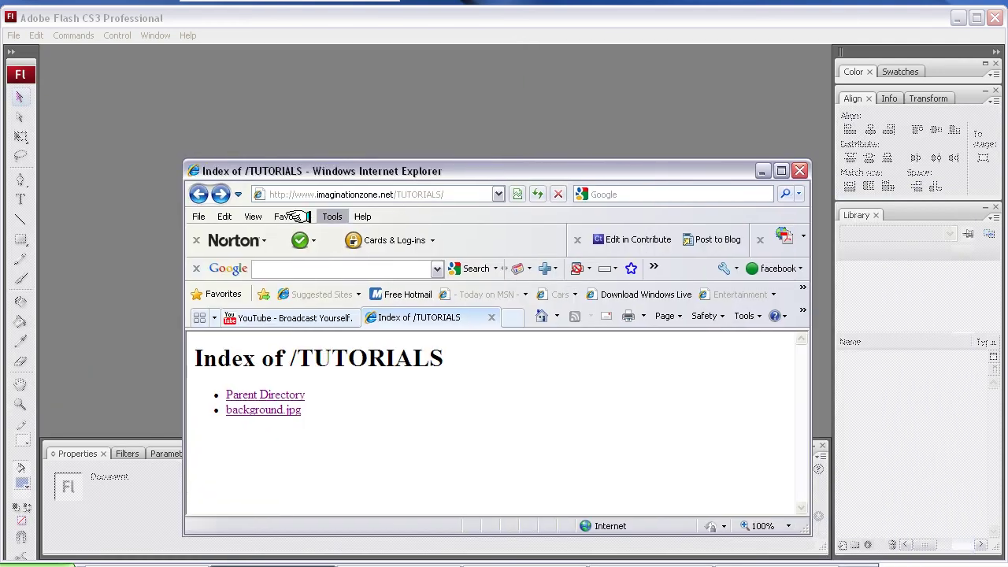
Step: Start saving the background.jpg link with Save Target As, then cancel
{"action": "right_click", "coordinate": [266, 412]}
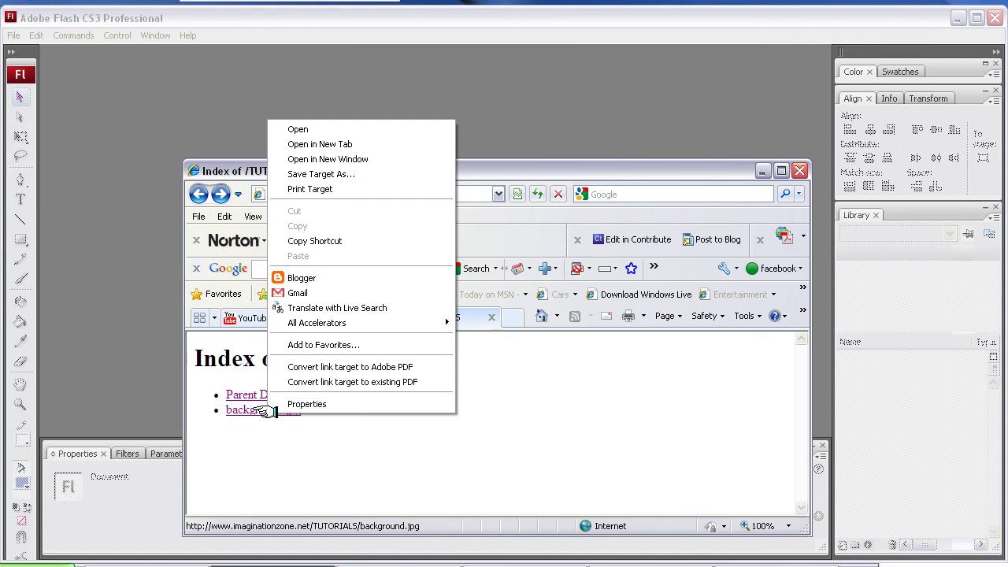
{"action": "left_click", "coordinate": [323, 174]}
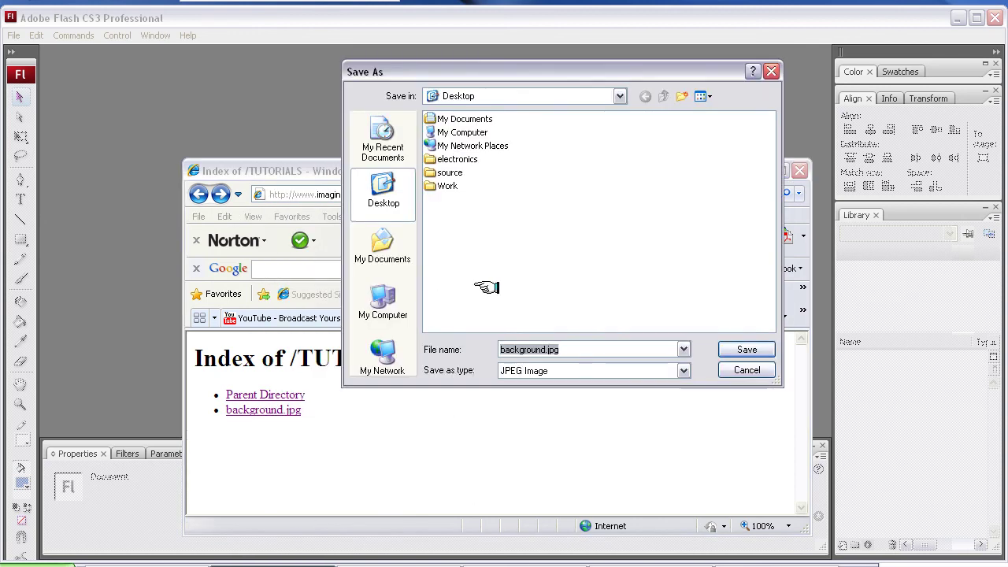
{"action": "left_click", "coordinate": [744, 370]}
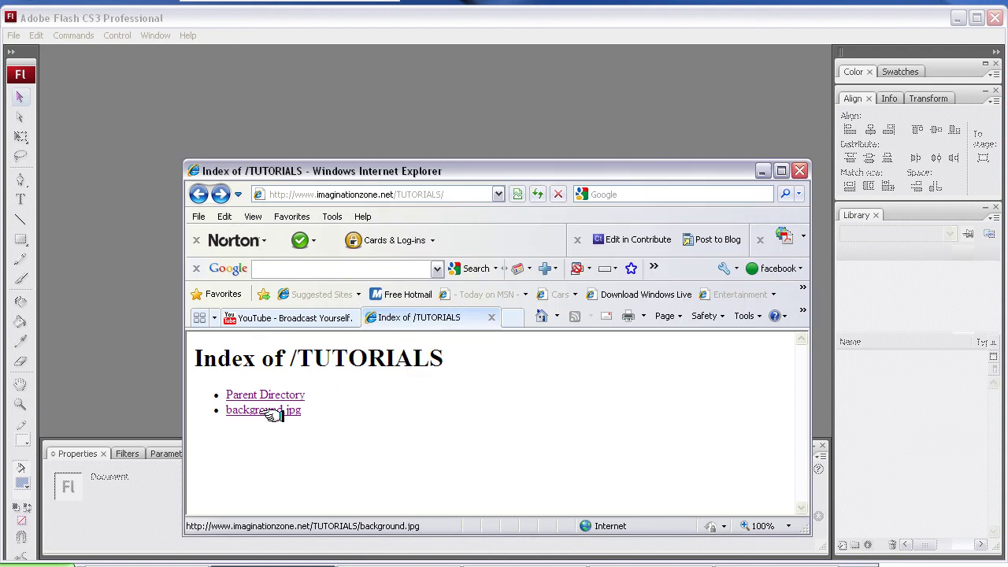
Step: Display background.jpg in the browser and bring up Save Picture As, then dismiss it
{"action": "left_click", "coordinate": [260, 409]}
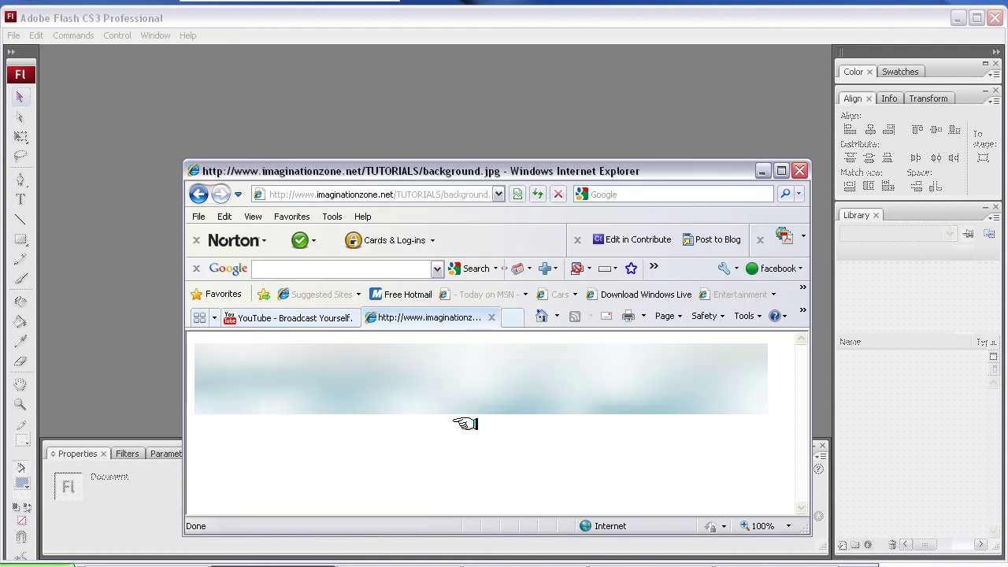
{"action": "right_click", "coordinate": [429, 362]}
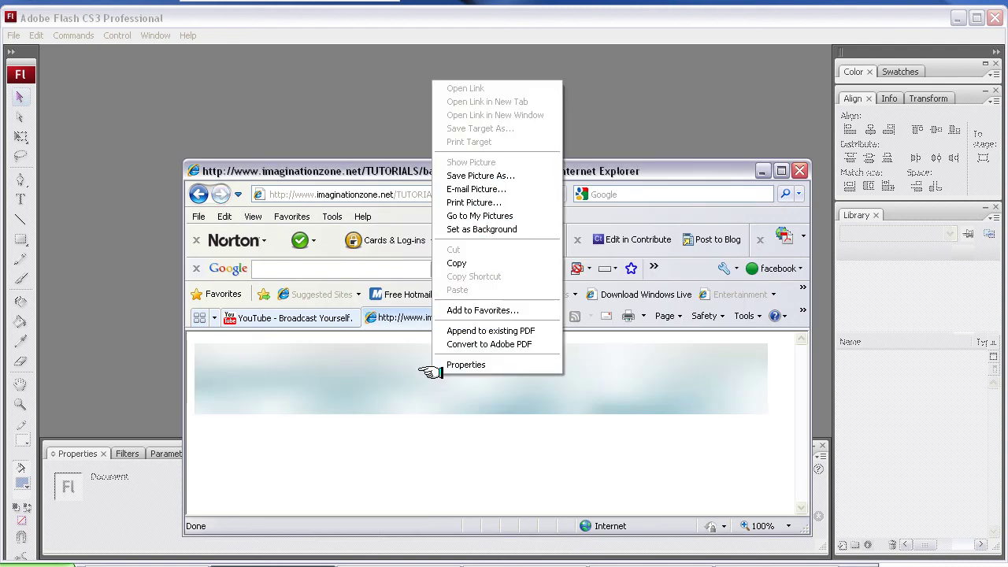
{"action": "left_click", "coordinate": [473, 175]}
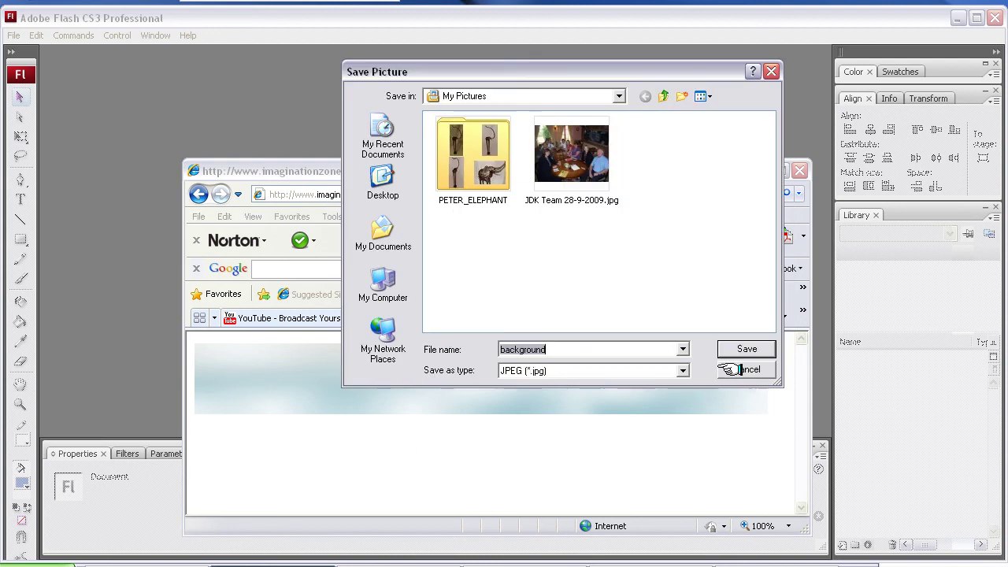
{"action": "left_click", "coordinate": [732, 368]}
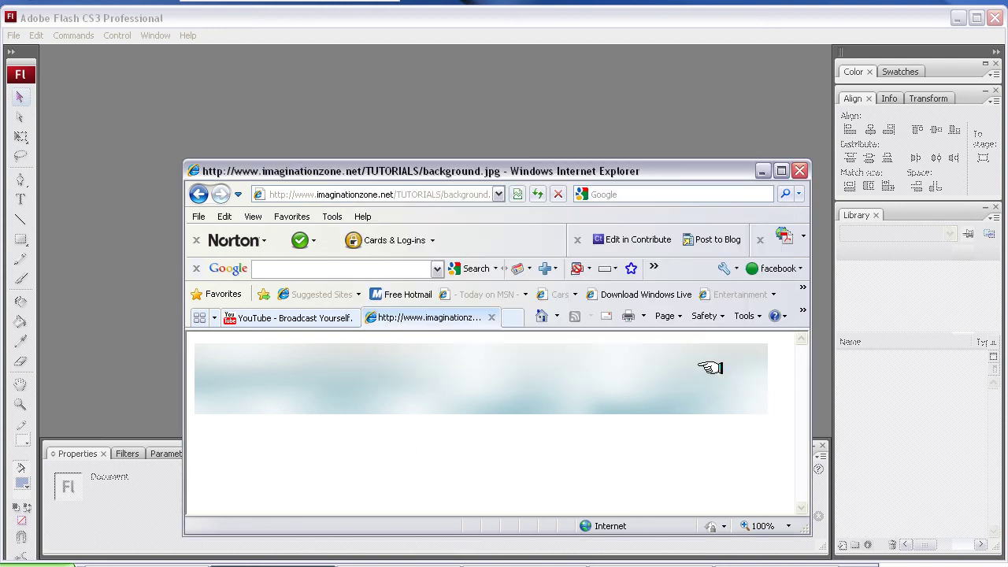
Step: Go back to the Index of /TUTORIALS directory listing
{"action": "left_click", "coordinate": [199, 193]}
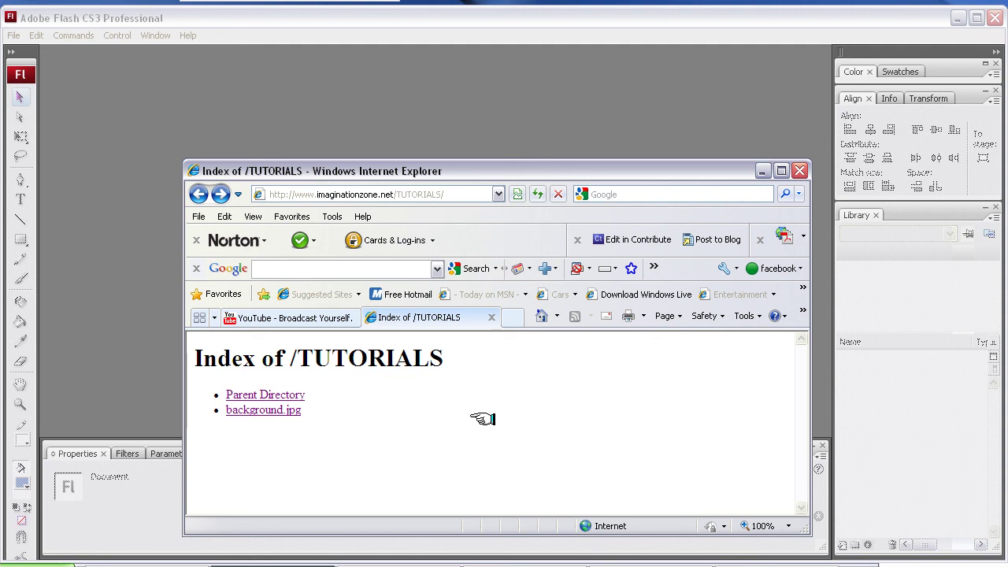
Step: Minimize Internet Explorer and create a new Flash File (ActionScript 2.0) document
{"action": "left_click", "coordinate": [763, 171]}
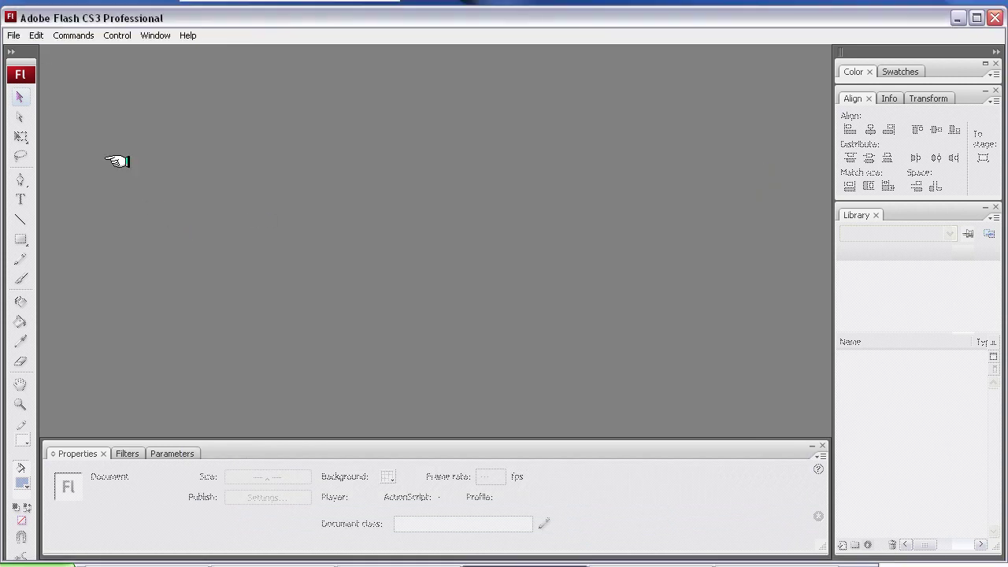
{"action": "left_click", "coordinate": [13, 35]}
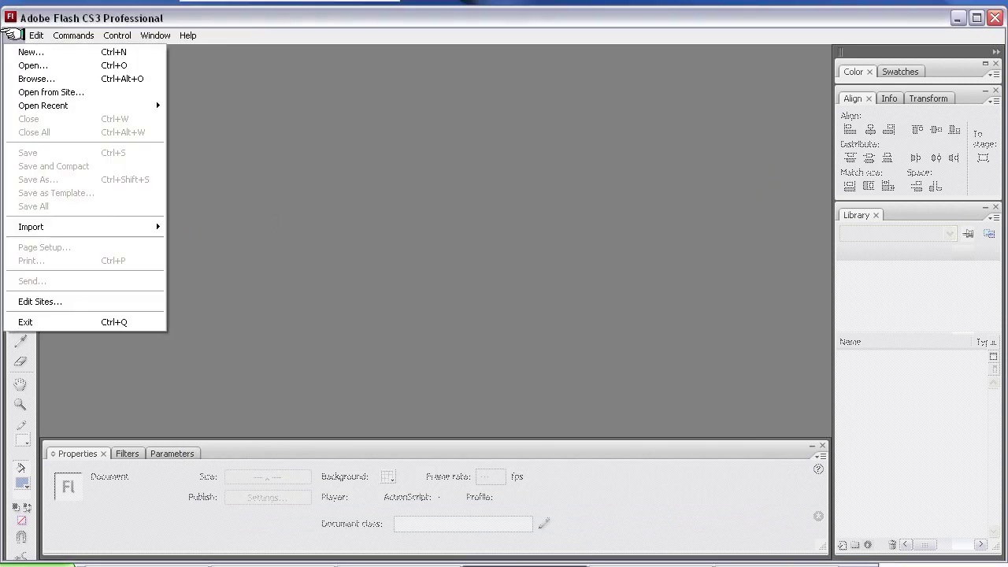
{"action": "left_click", "coordinate": [19, 52]}
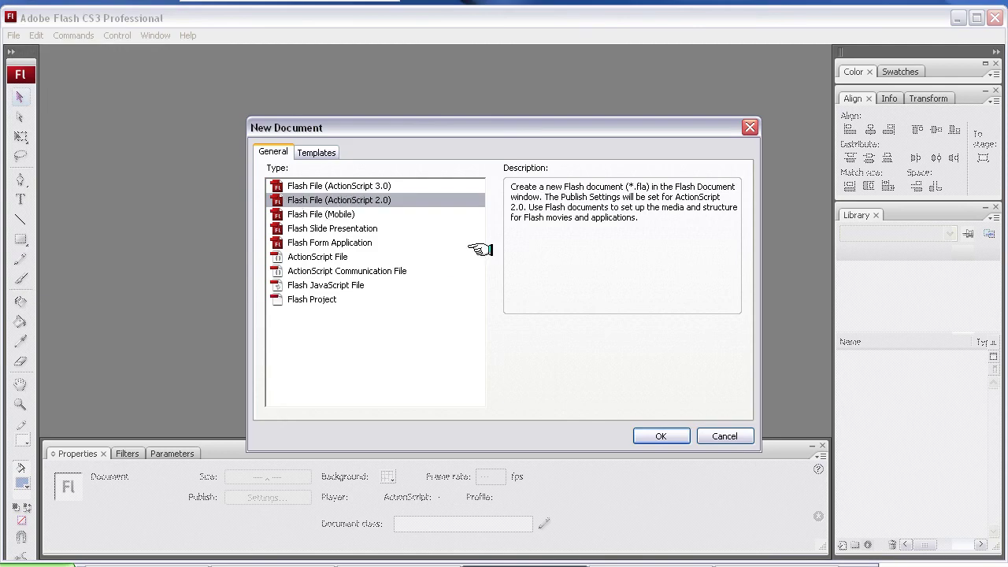
{"action": "left_click", "coordinate": [654, 435]}
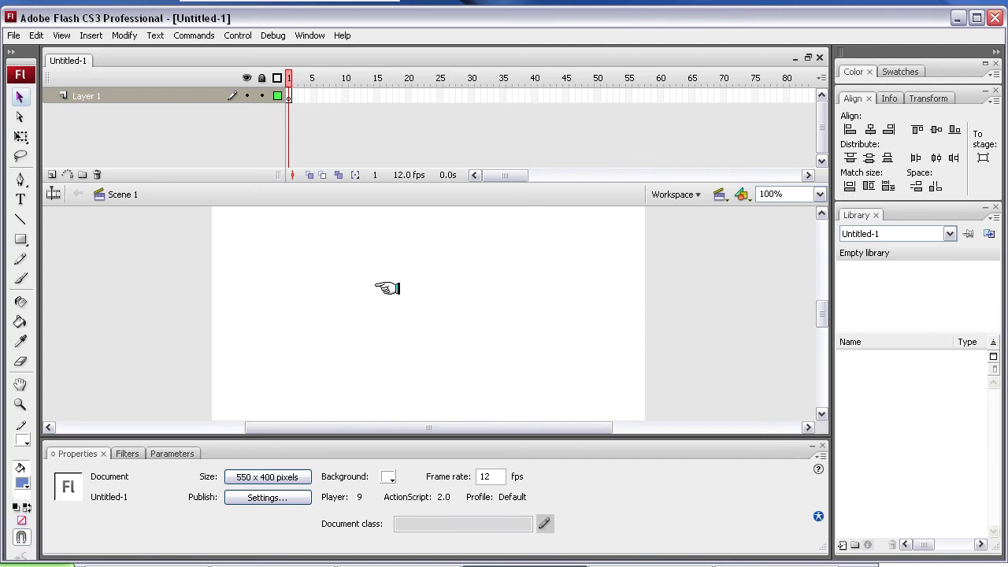
Step: Set the document to 728 x 90 pixels with a #66CCFF background colour
{"action": "left_click", "coordinate": [276, 475]}
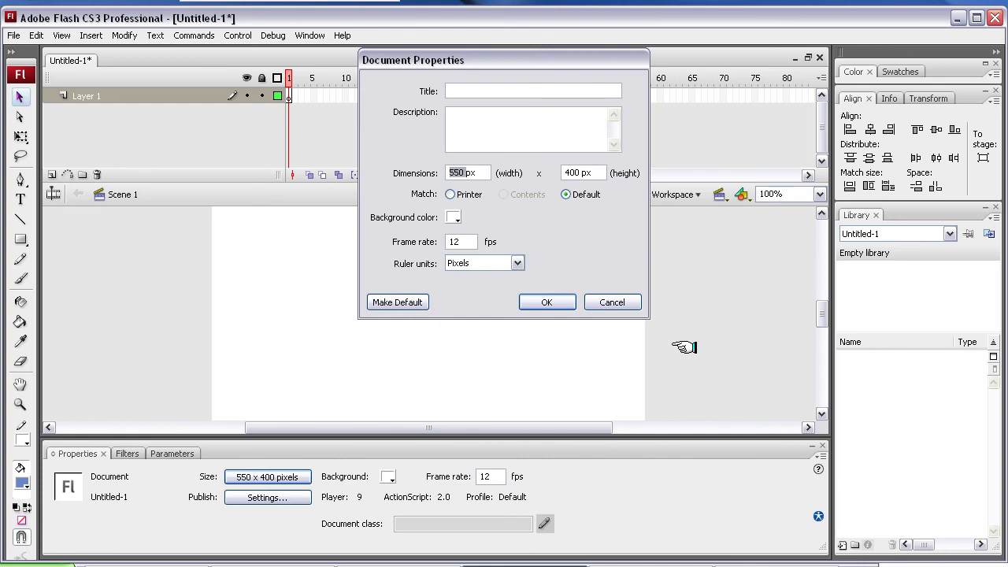
{"action": "type", "text": "728"}
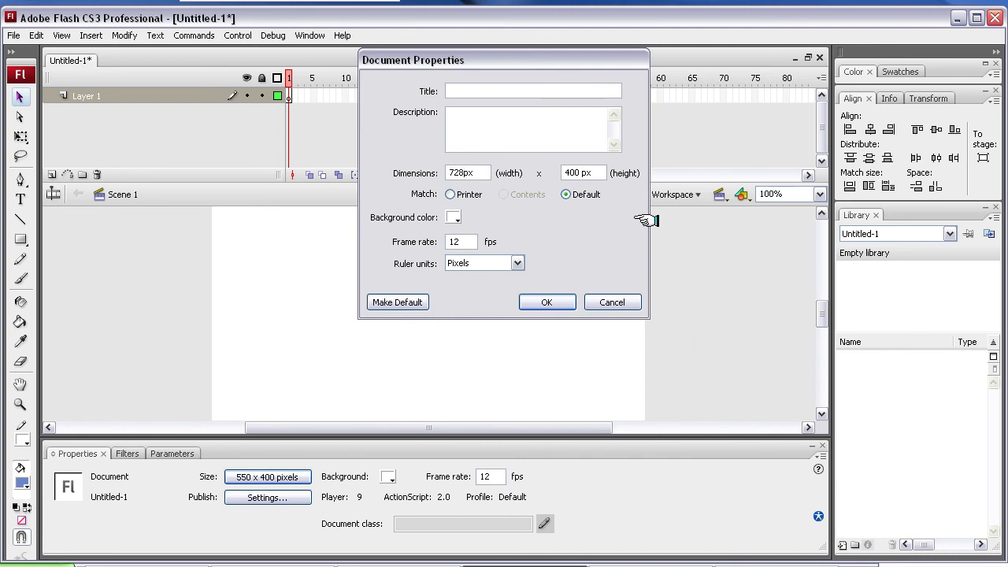
{"action": "left_click_drag", "start_coordinate": [583, 172], "coordinate": [536, 172]}
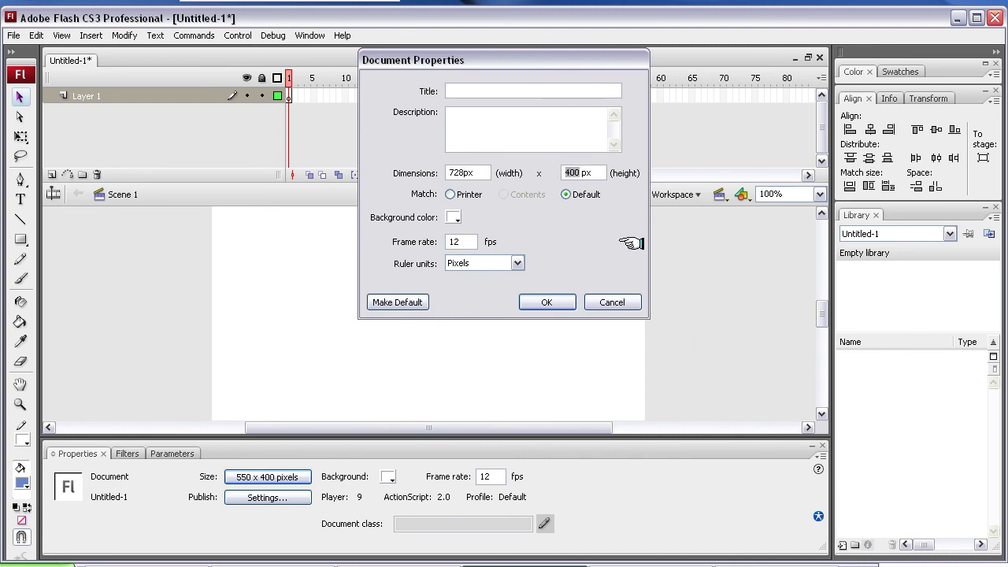
{"action": "type", "text": "90"}
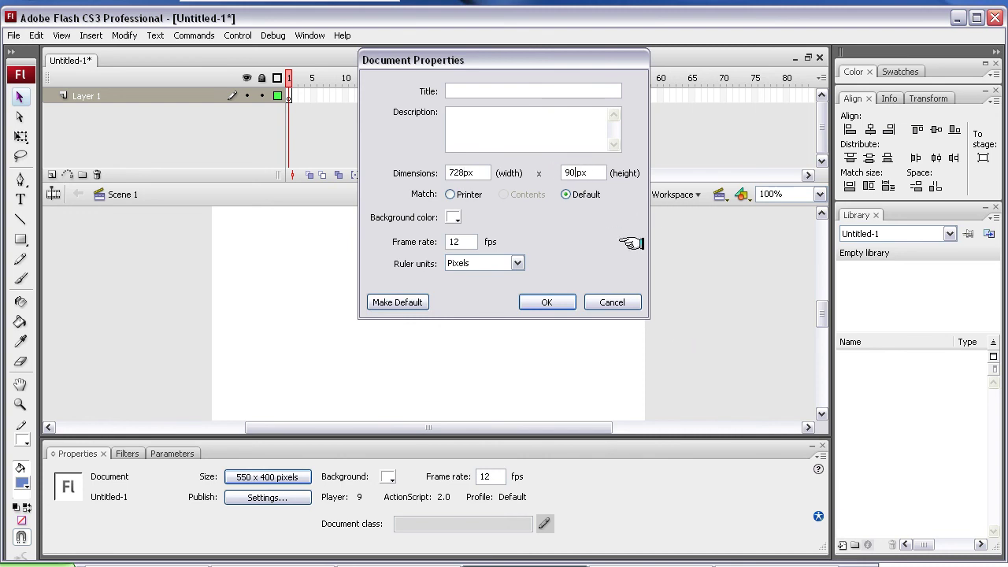
{"action": "left_click", "coordinate": [457, 217]}
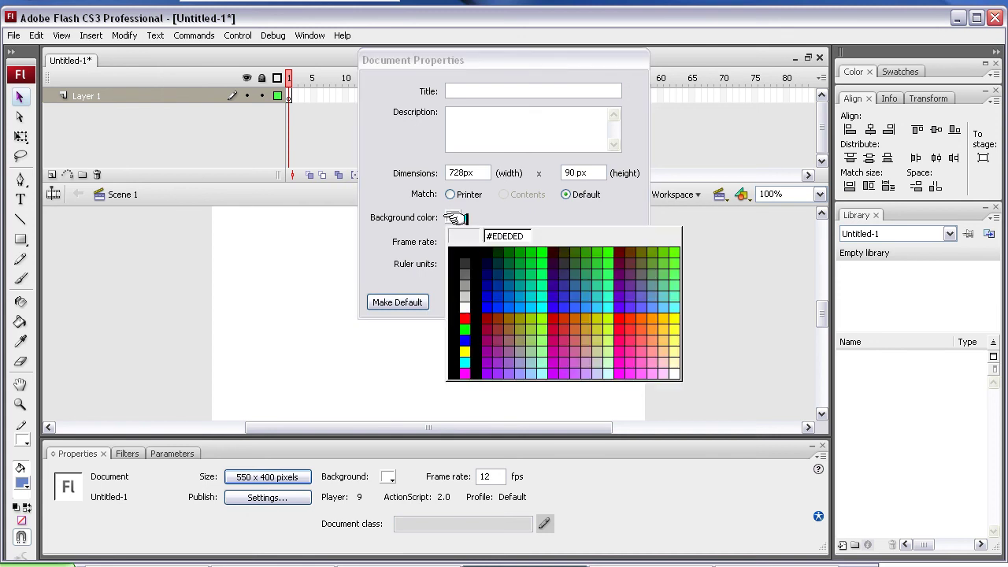
{"action": "left_click", "coordinate": [666, 306]}
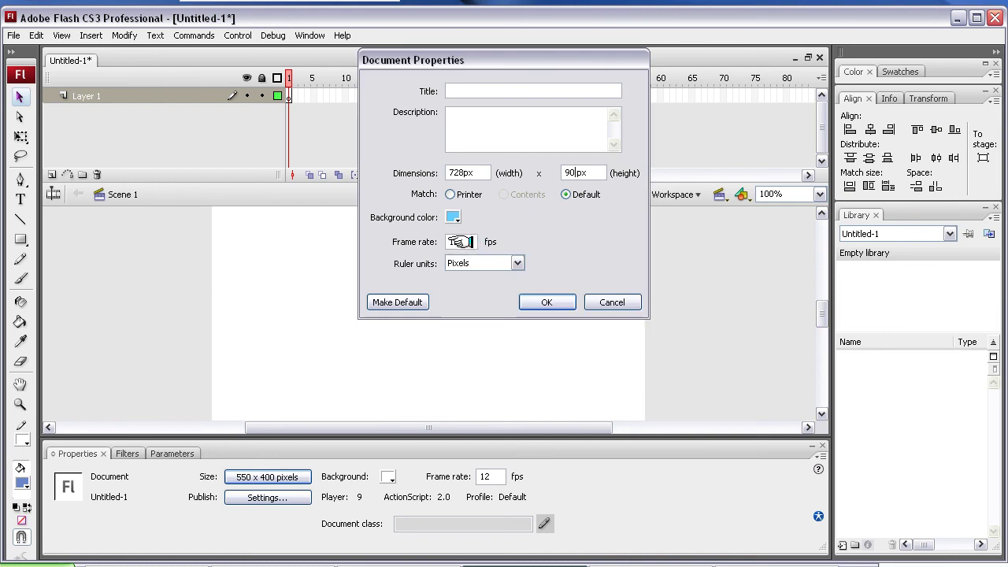
{"action": "left_click", "coordinate": [540, 303]}
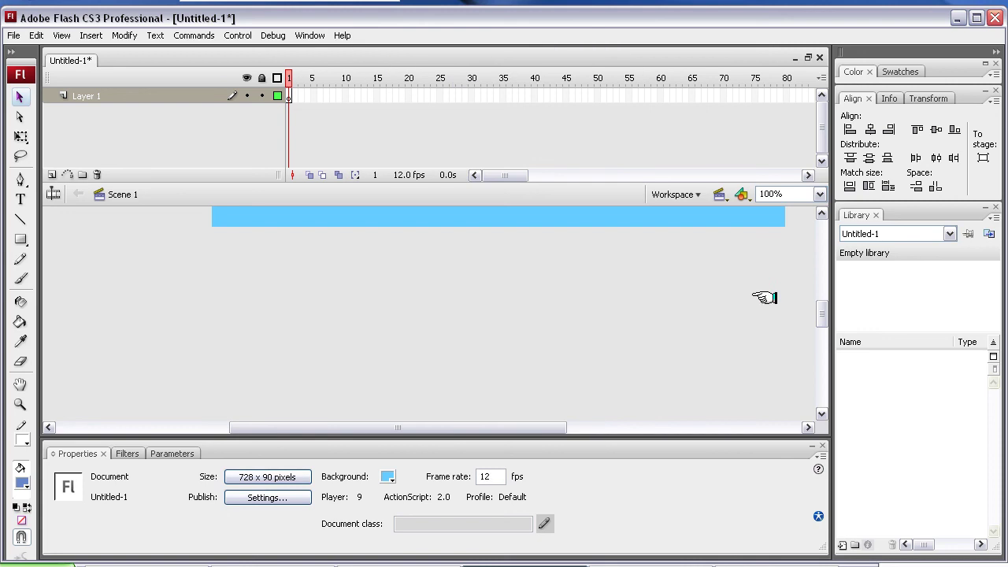
Step: Rename Layer 1 to 'Background' and select its frame 1
{"action": "mouse_move", "coordinate": [816, 308]}
{"action": "left_mouse_down"}
{"action": "mouse_move", "coordinate": [815, 288]}
{"action": "mouse_move", "coordinate": [816, 298]}
{"action": "left_mouse_up"}
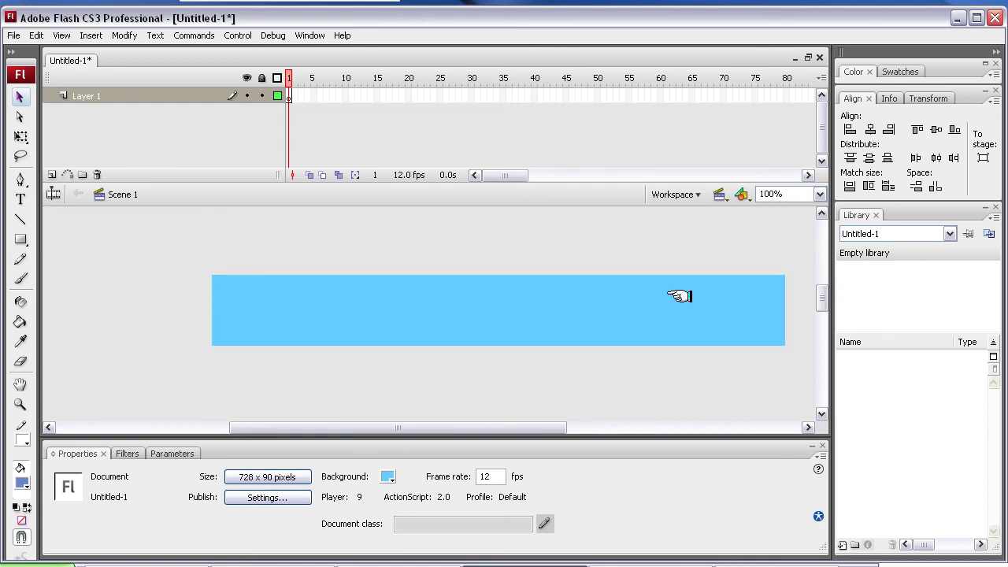
{"action": "double_click", "coordinate": [87, 96]}
{"action": "type", "text": "Ba"}
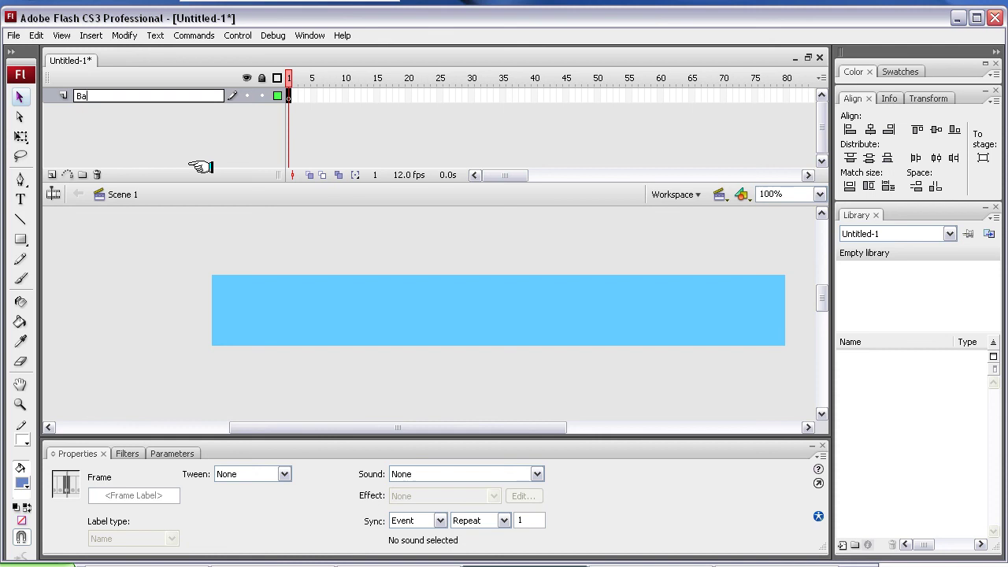
{"action": "type", "text": "ckground"}
{"action": "left_click", "coordinate": [292, 95]}
{"action": "left_click", "coordinate": [292, 96]}
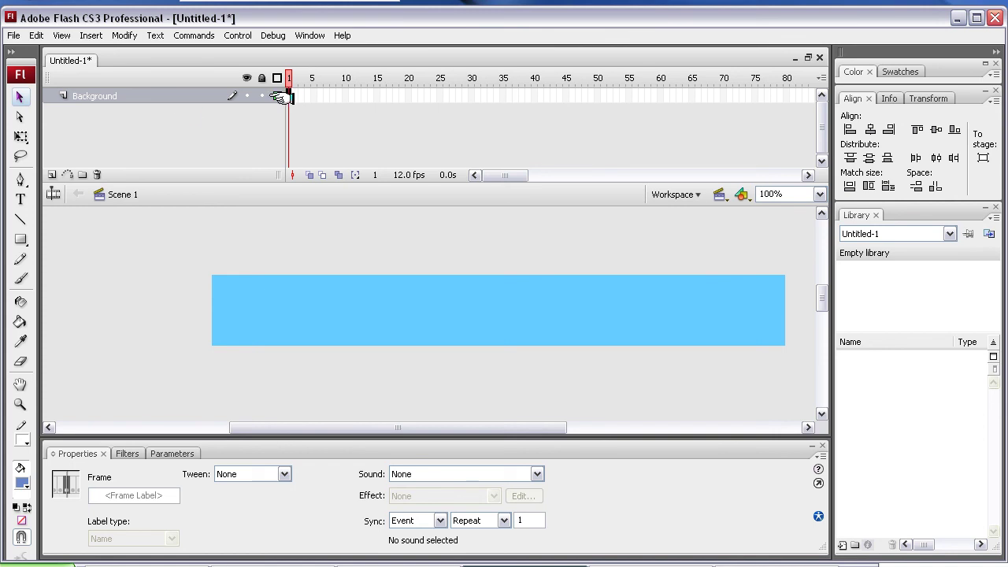
Step: Bring up the Import to Stage dialog through File > Import
{"action": "left_click", "coordinate": [89, 36]}
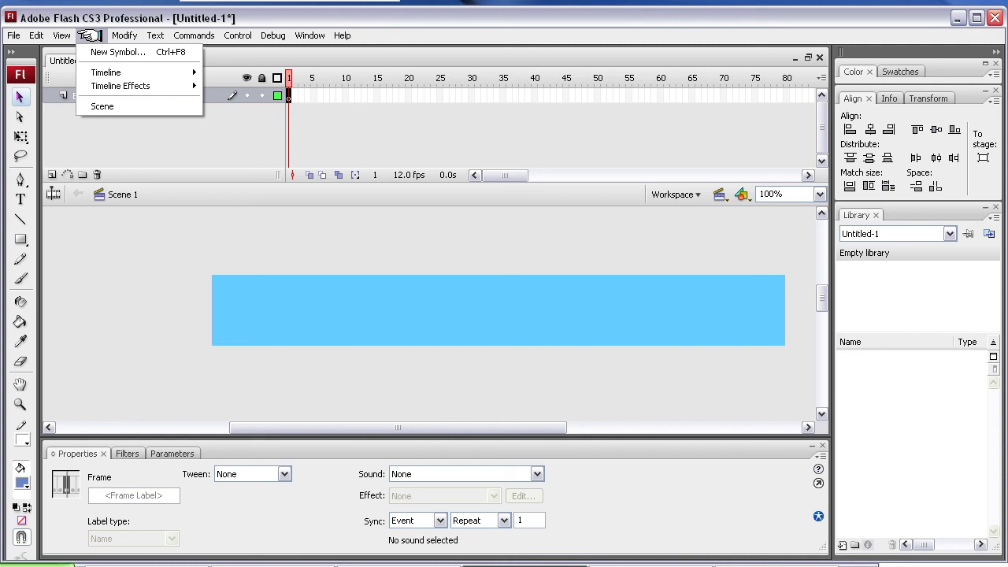
{"action": "mouse_move", "coordinate": [39, 35]}
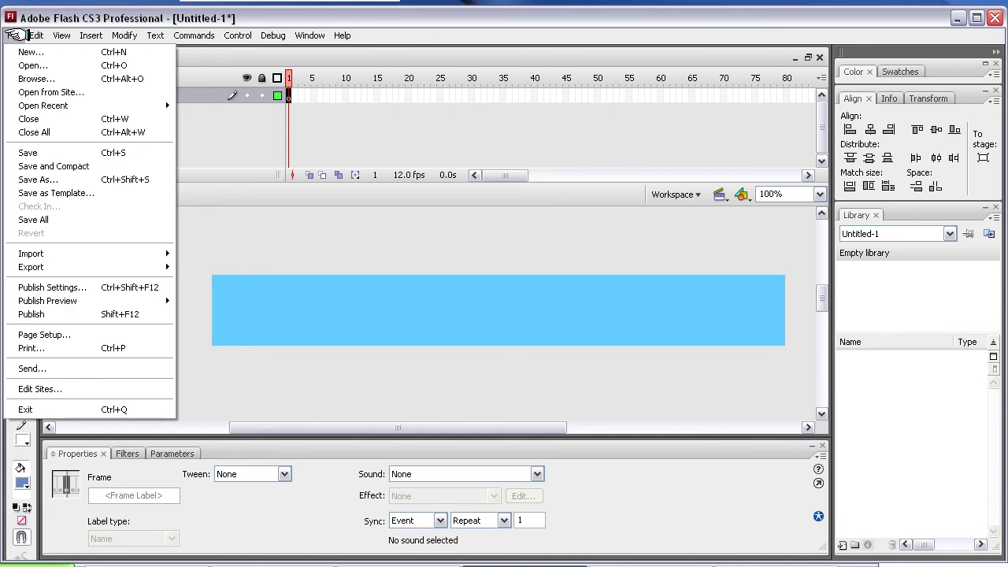
{"action": "mouse_move", "coordinate": [86, 256]}
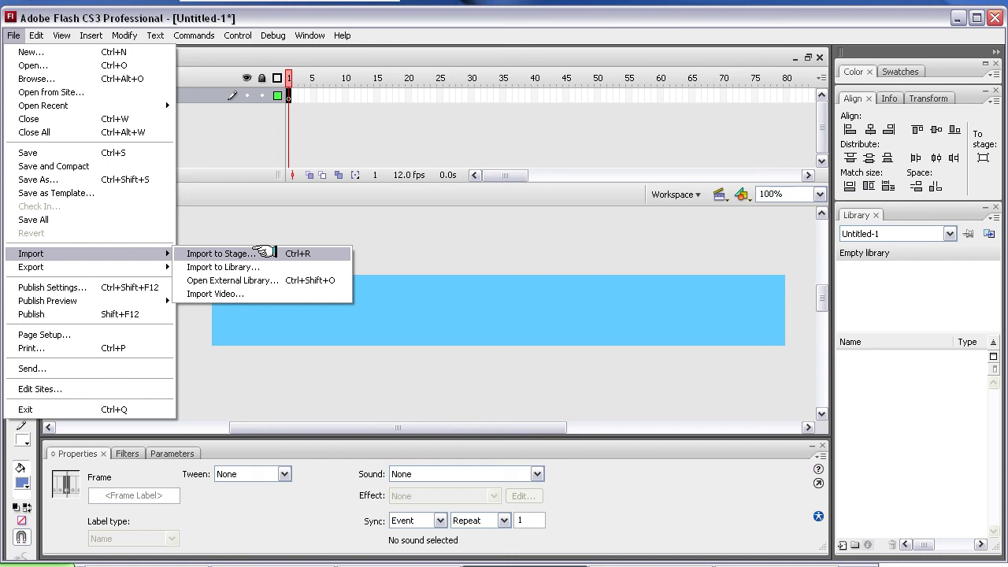
{"action": "left_click", "coordinate": [264, 252]}
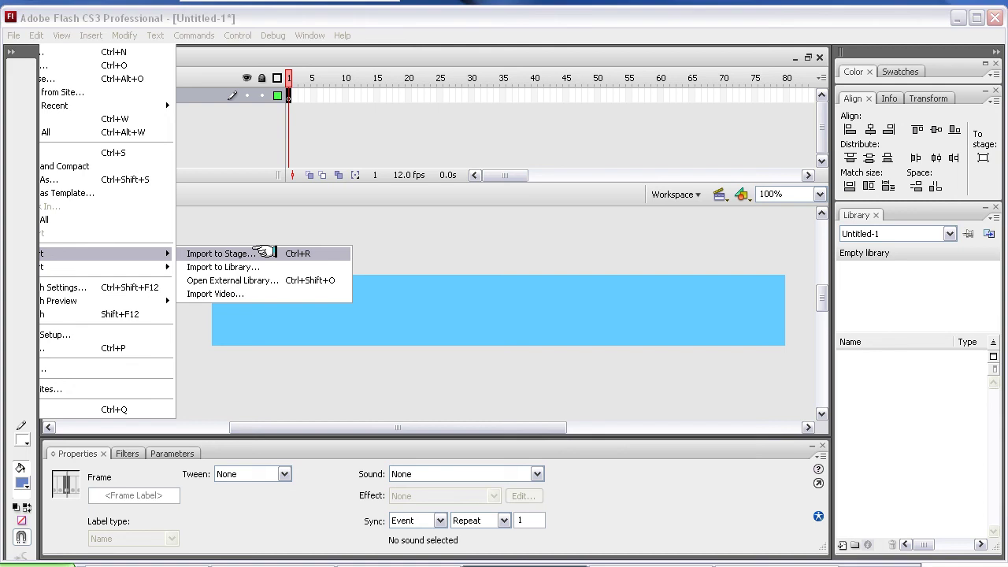
{"action": "left_click", "coordinate": [264, 252]}
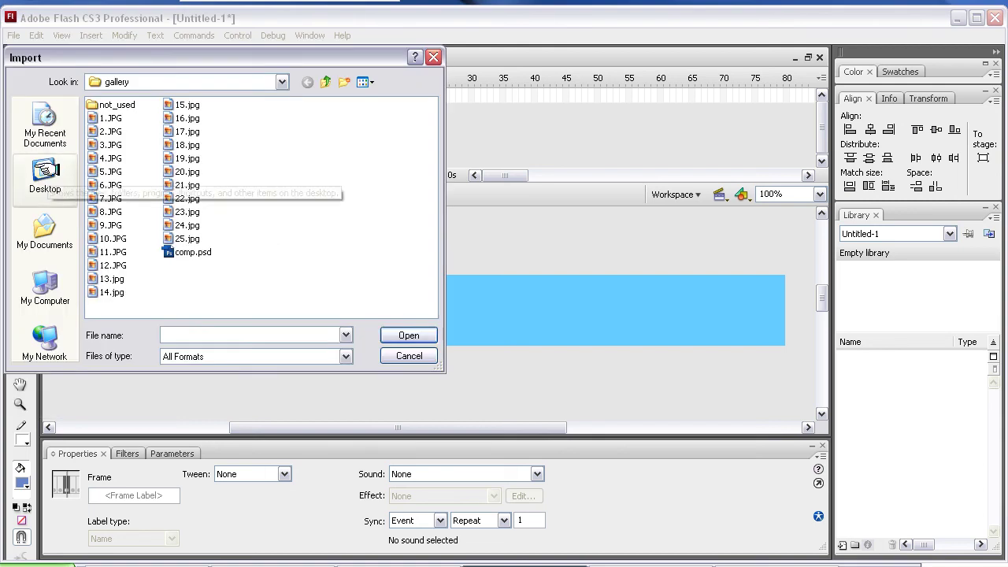
Step: Browse Desktop > electronics > FLASH_DESIGN and select background.jpg
{"action": "left_click", "coordinate": [45, 175]}
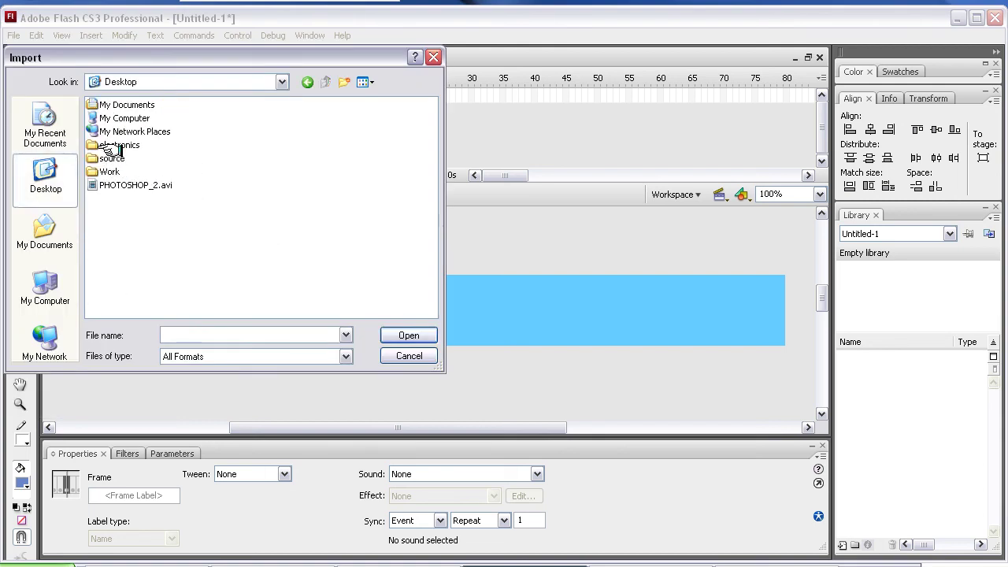
{"action": "double_click", "coordinate": [106, 143]}
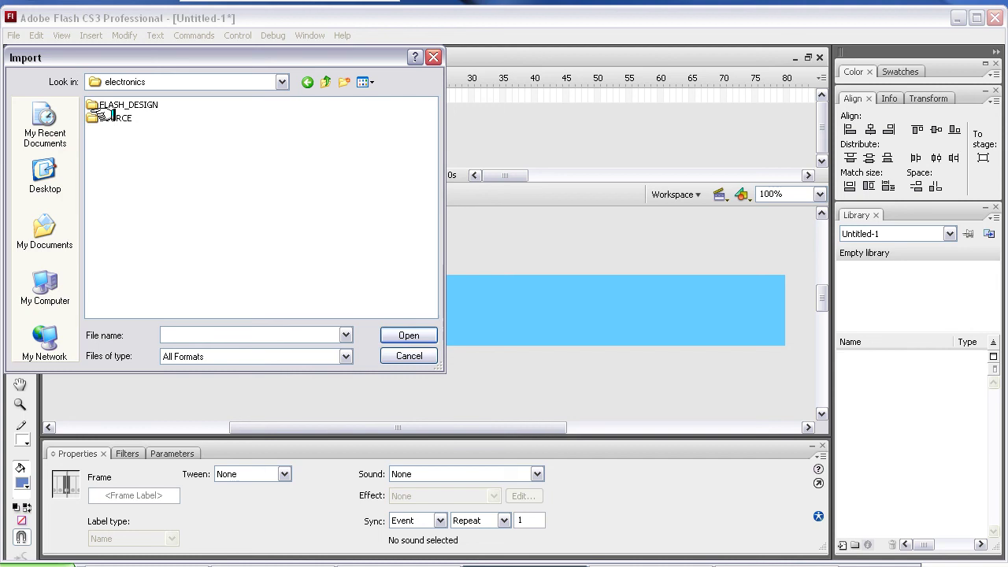
{"action": "double_click", "coordinate": [111, 118]}
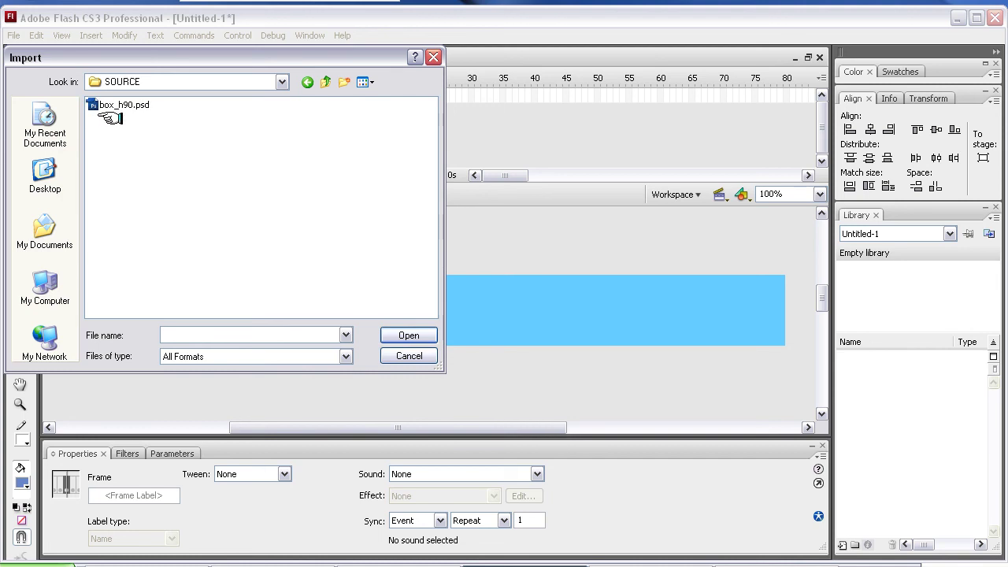
{"action": "left_click", "coordinate": [325, 81]}
{"action": "double_click", "coordinate": [130, 105]}
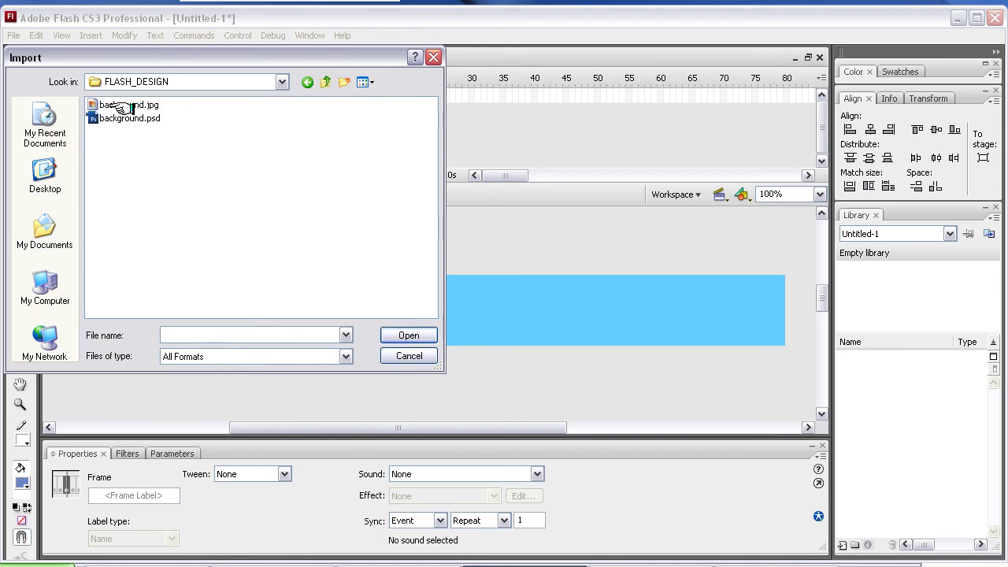
{"action": "left_click", "coordinate": [125, 105]}
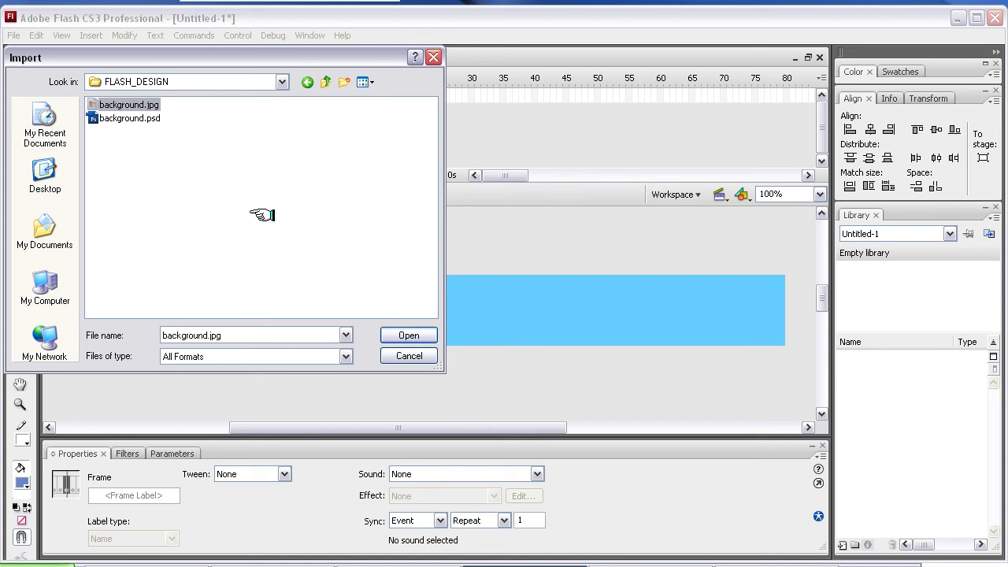
Step: Import background.jpg onto the stage and position it at X 0, Y 0
{"action": "left_click", "coordinate": [399, 331]}
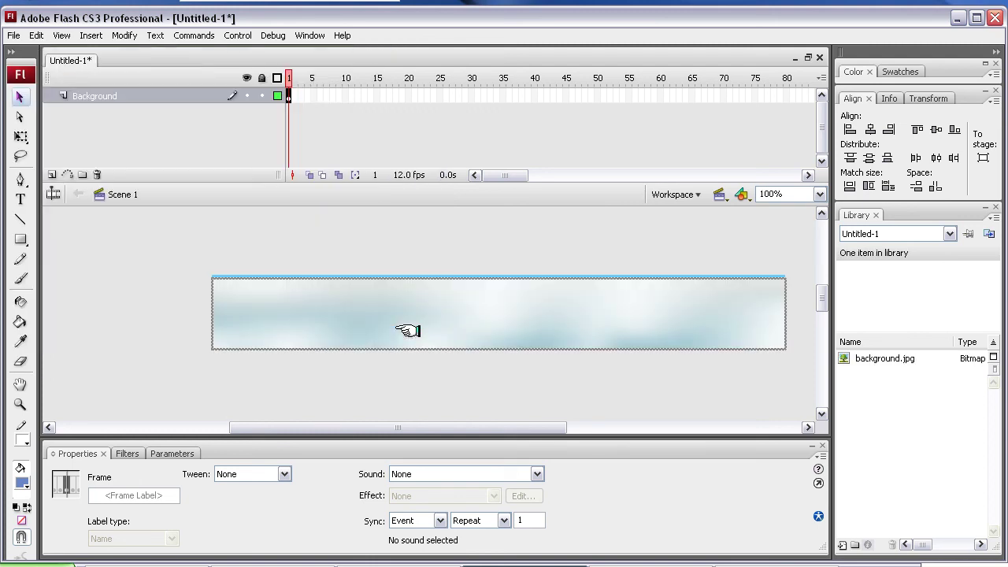
{"action": "left_click_drag", "start_coordinate": [383, 308], "coordinate": [351, 359]}
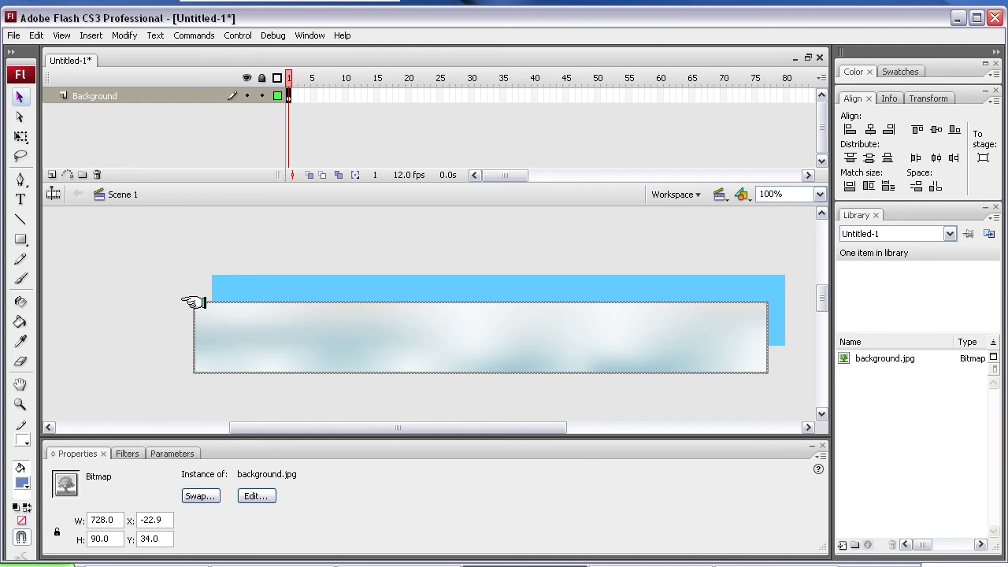
{"action": "left_click", "coordinate": [163, 520]}
{"action": "type", "text": "0"}
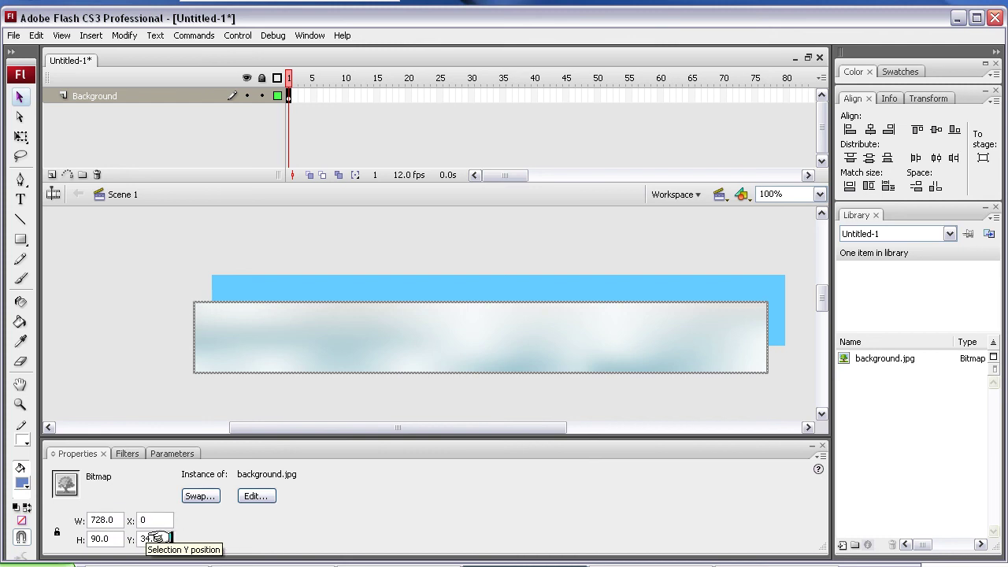
{"action": "left_click", "coordinate": [142, 539]}
{"action": "type", "text": "0"}
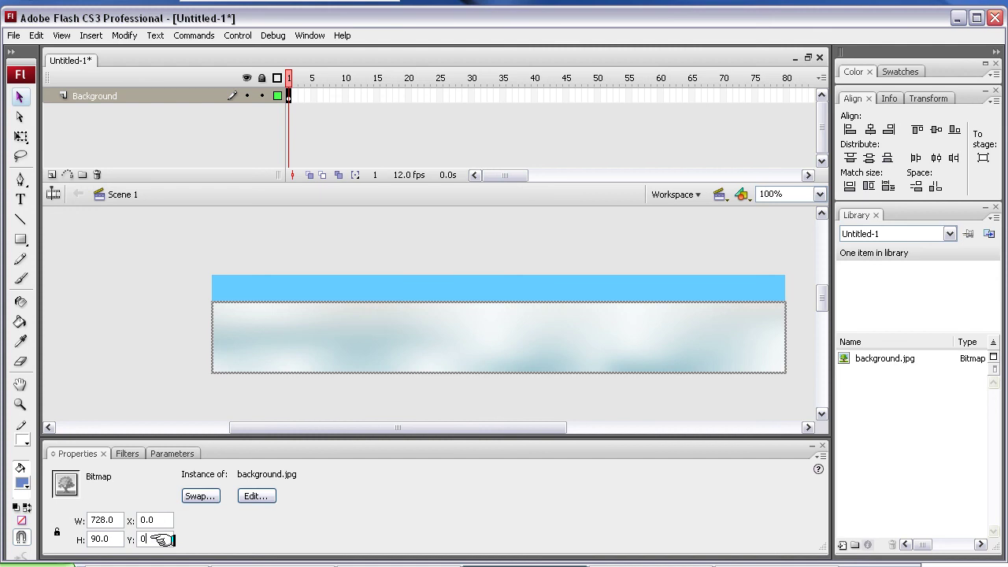
{"action": "key", "text": "Return"}
{"action": "left_click", "coordinate": [272, 375]}
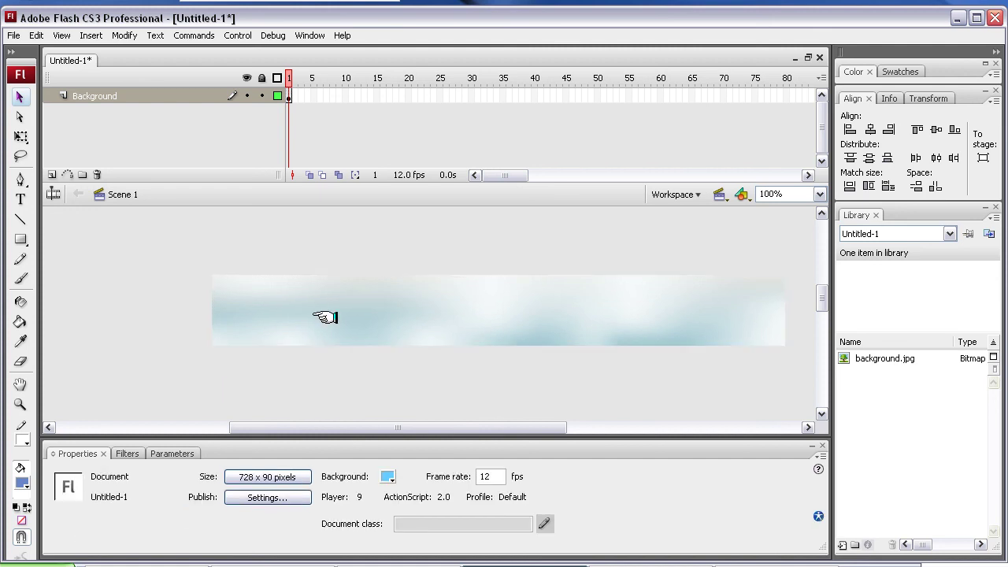
Step: Start saving the file as electronic_banner_728x90 and open the electronics folder as the destination
{"action": "left_click", "coordinate": [333, 95]}
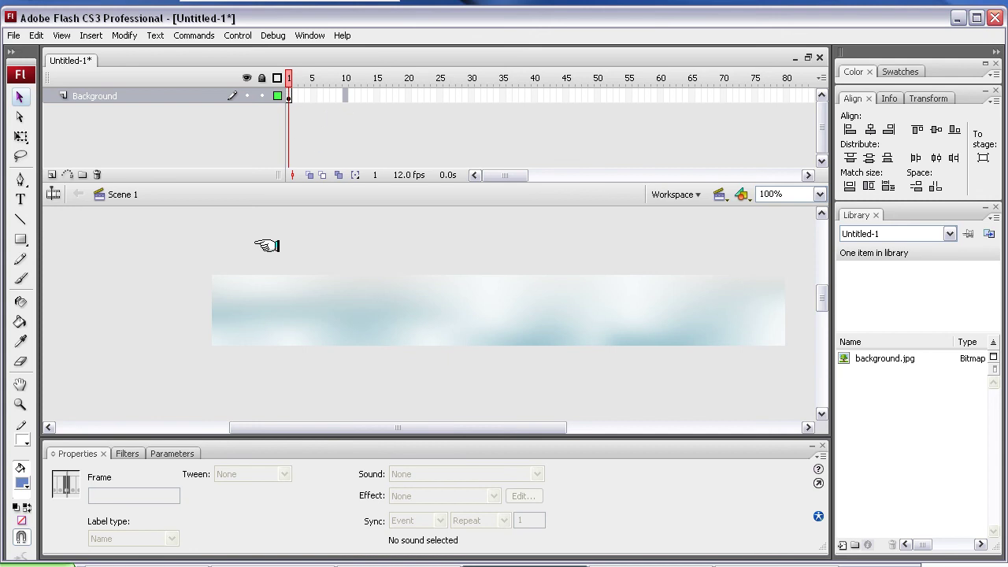
{"action": "left_click", "coordinate": [173, 257]}
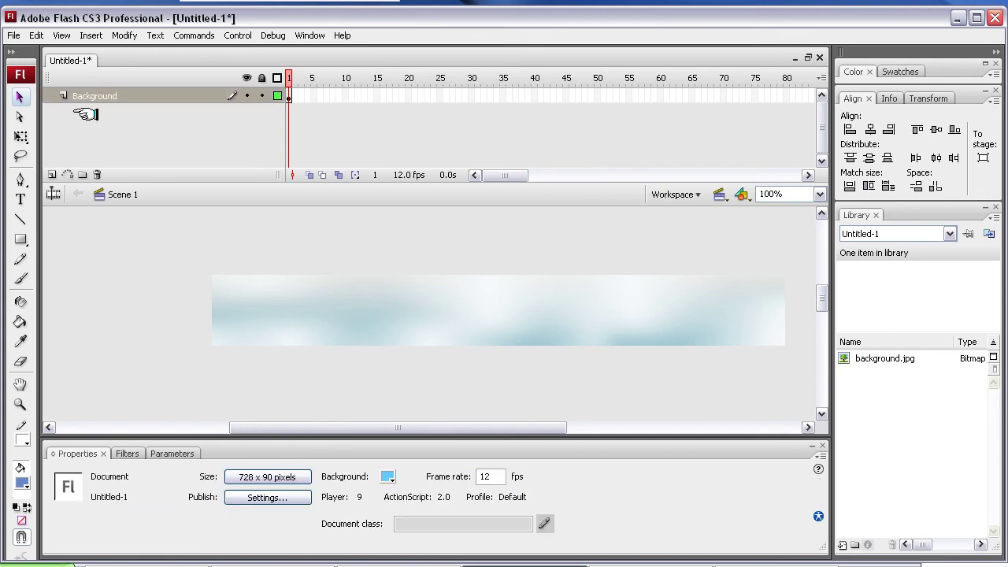
{"action": "left_click", "coordinate": [14, 35]}
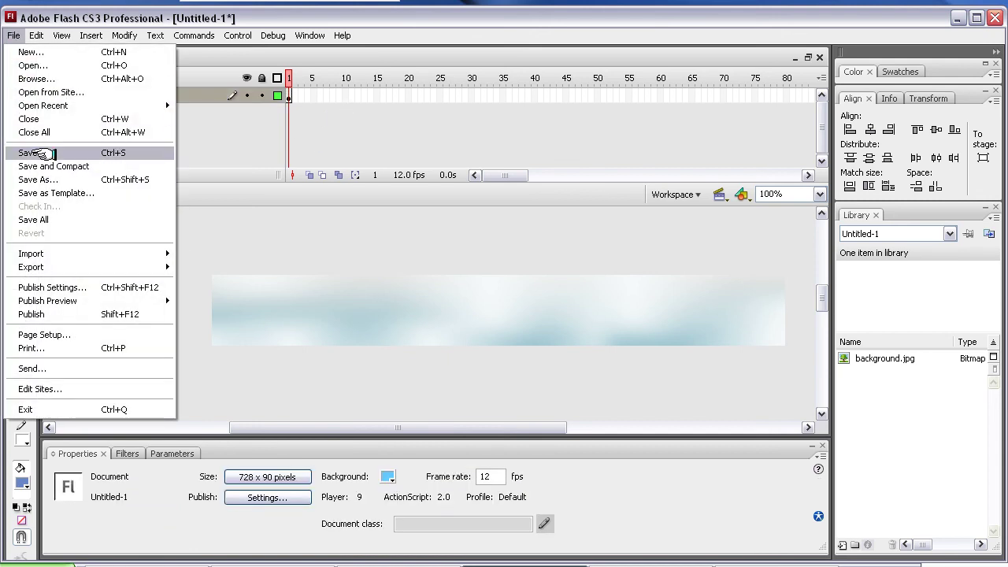
{"action": "left_click", "coordinate": [35, 153]}
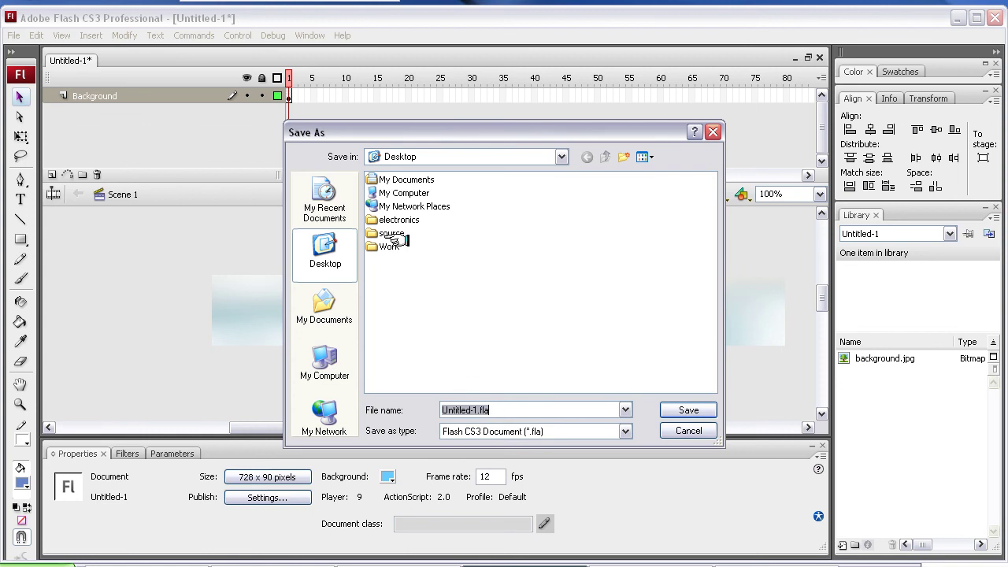
{"action": "type", "text": "electron"}
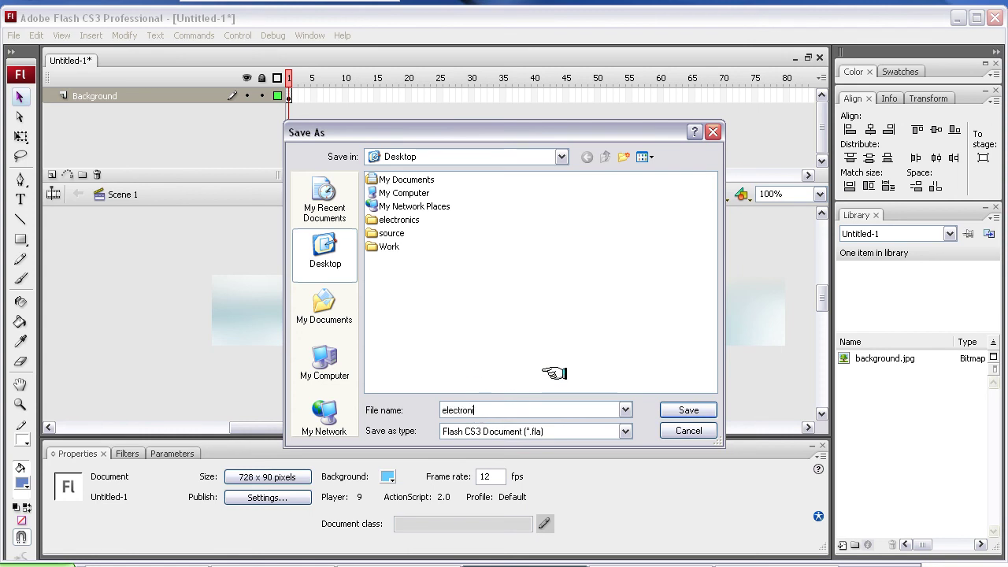
{"action": "type", "text": "ic_baqne"}
{"action": "type", "text": "nn"}
{"action": "type", "text": "er_728"}
{"action": "type", "text": "x90"}
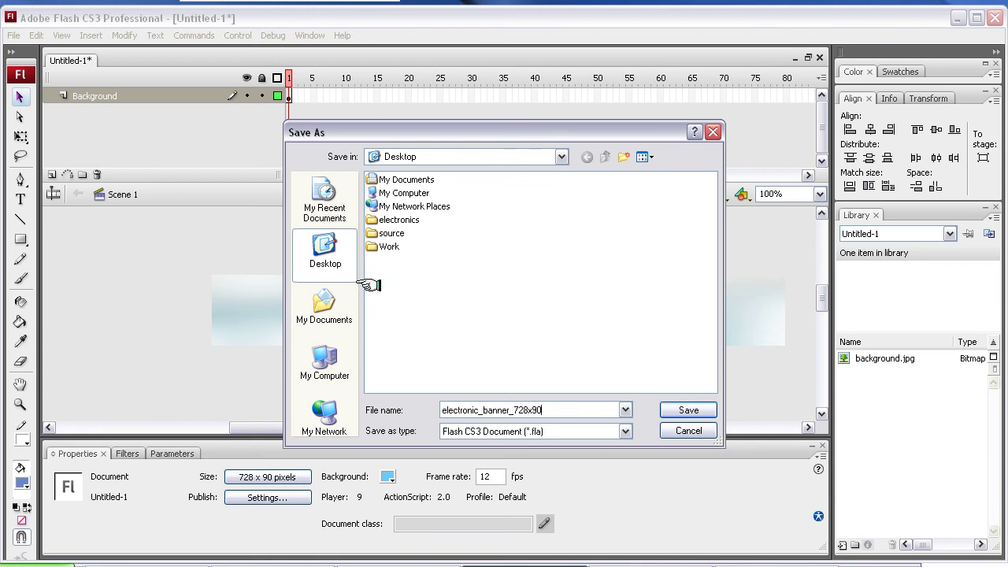
{"action": "double_click", "coordinate": [384, 219]}
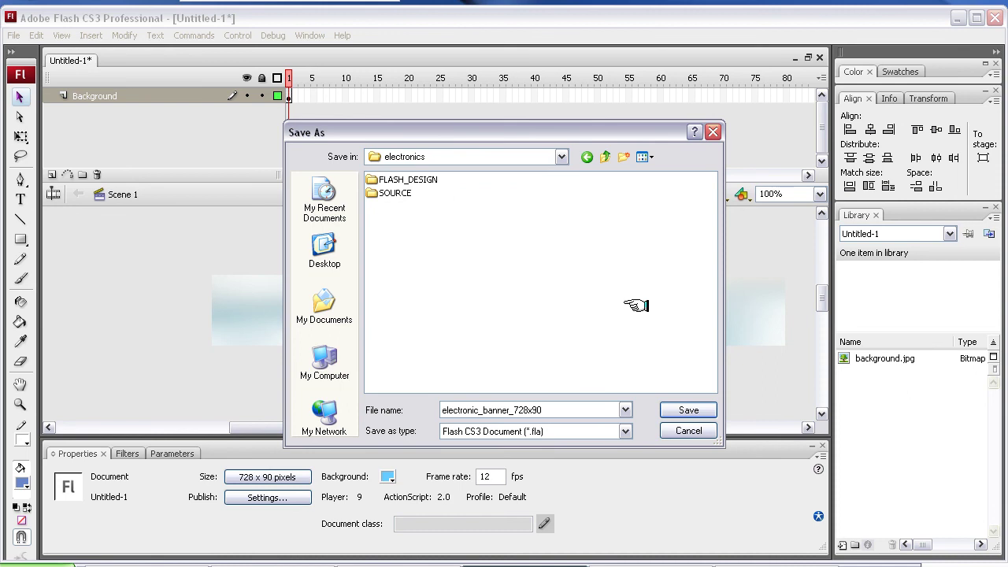
Step: Save electronic_banner_728x90.fla into the FLASH_DESIGN folder
{"action": "left_click", "coordinate": [676, 411]}
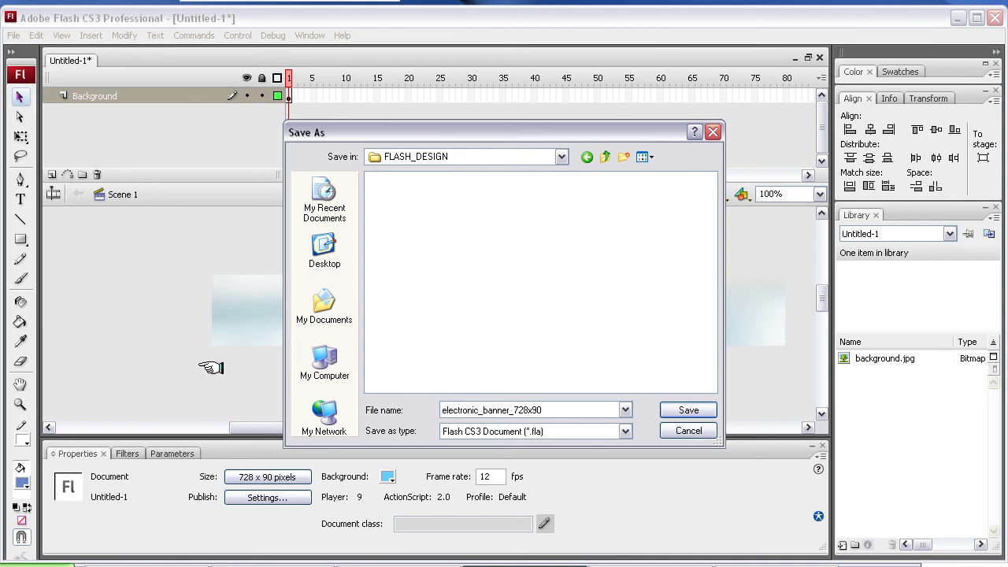
{"action": "left_click", "coordinate": [685, 408]}
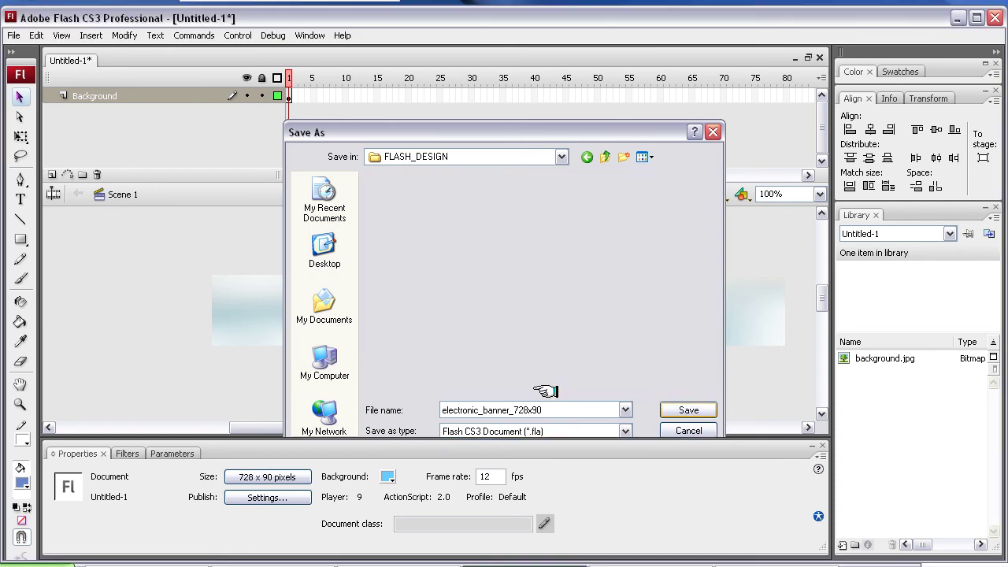